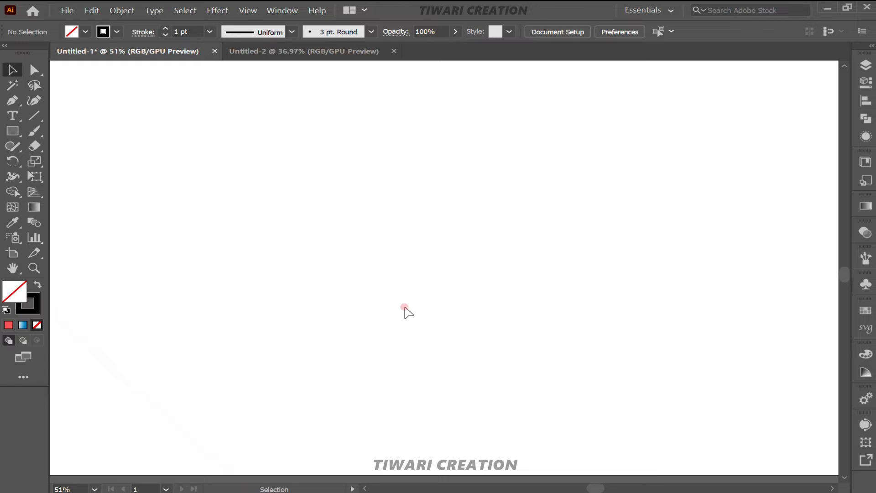
# Step: Create a point text object containing a person's first name in capitals and select it
pyautogui.press('t')
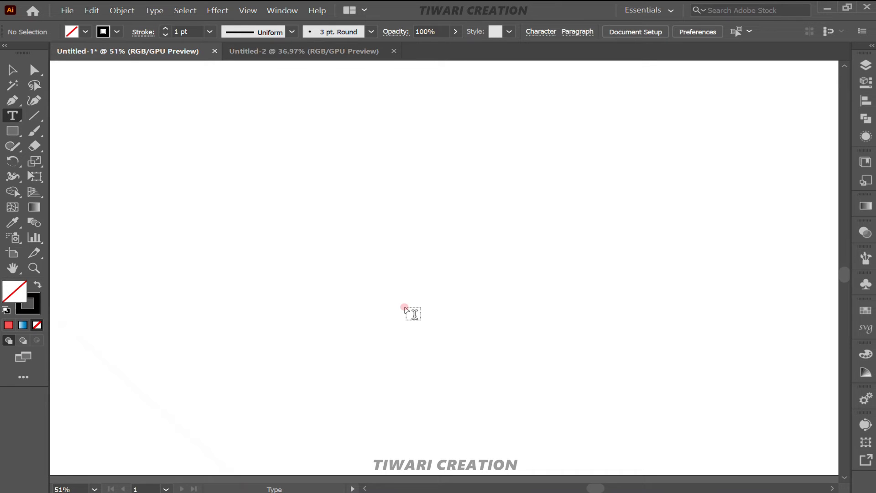
pyautogui.click(298, 189)
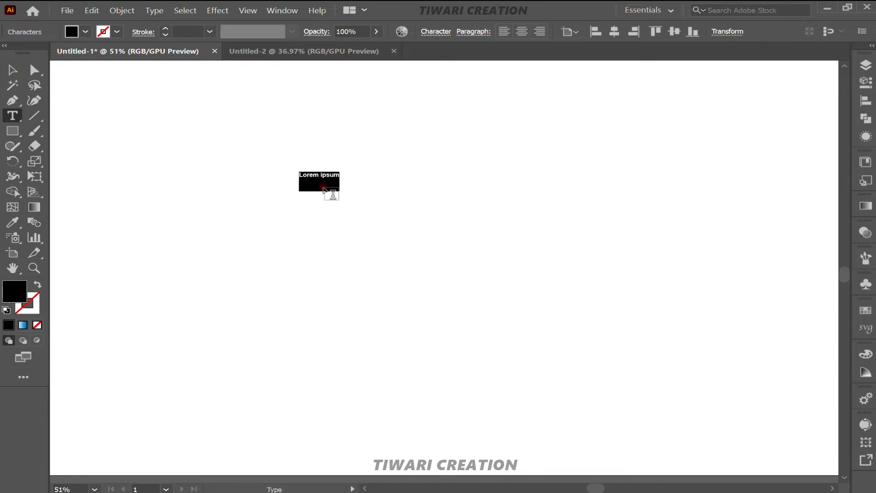
pyautogui.write('VIS')
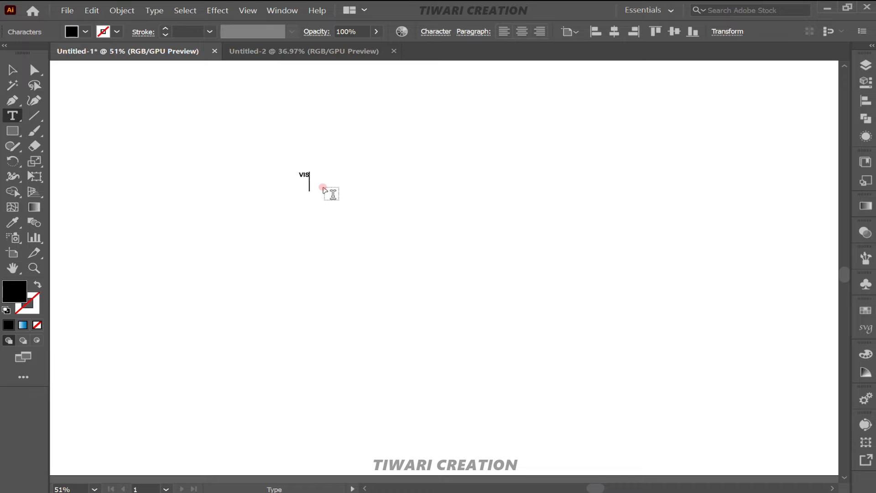
pyautogui.write('HAL')
pyautogui.keyDown('ctrl'); pyautogui.click(454, 222); pyautogui.keyUp('ctrl')
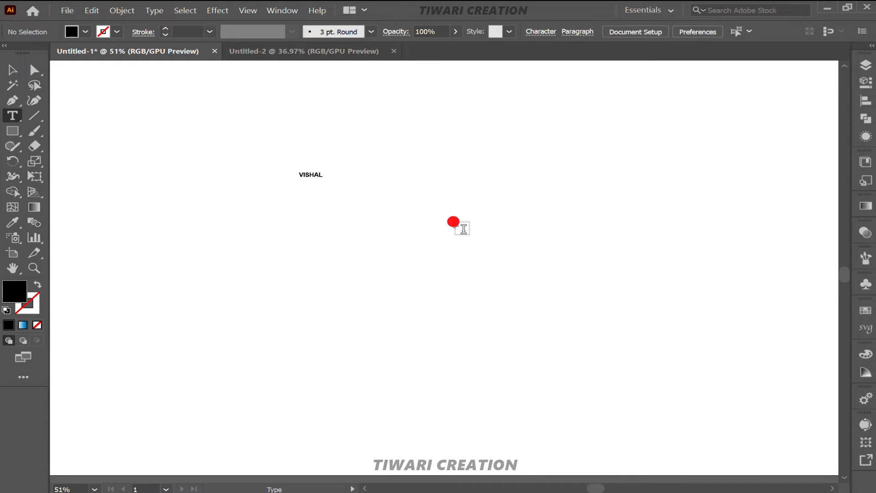
pyautogui.press('v')
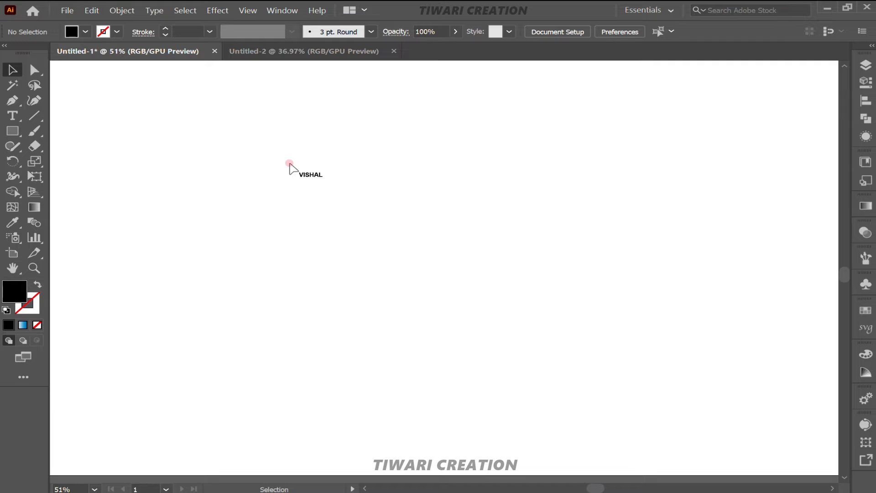
pyautogui.moveTo(278, 163); pyautogui.dragTo(340, 179)
pyautogui.click(318, 176)
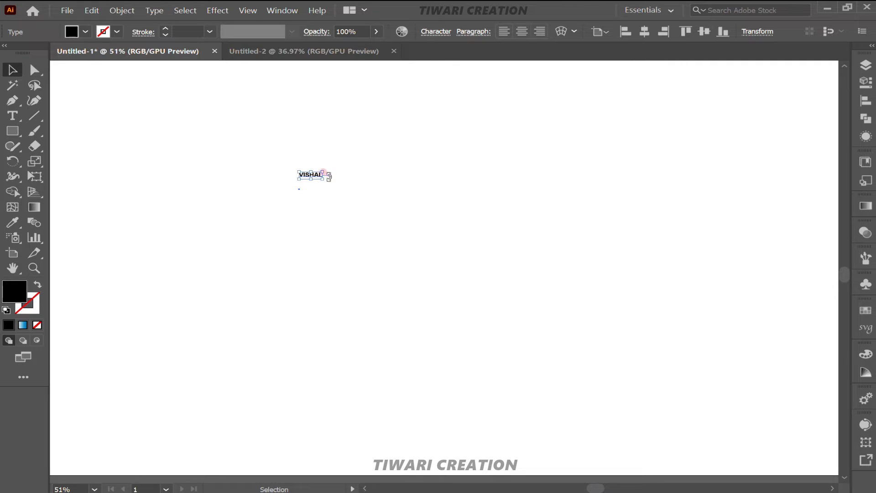
pyautogui.doubleClick(330, 175)
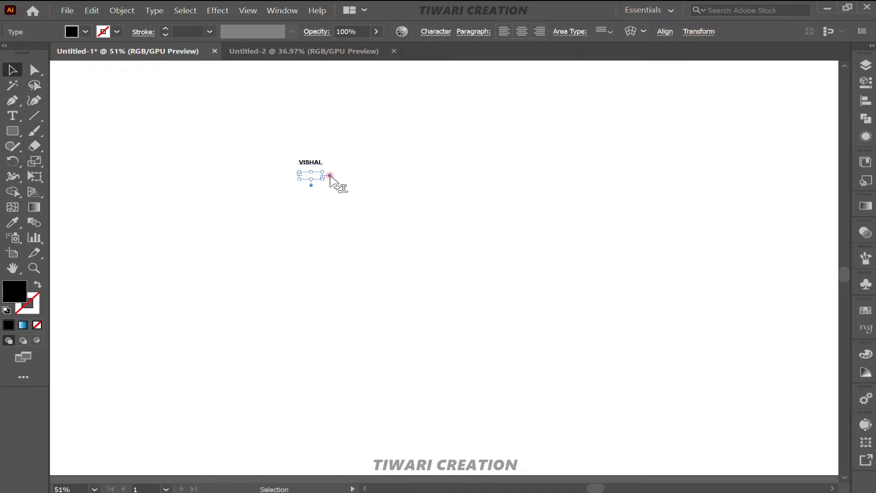
pyautogui.click(330, 176)
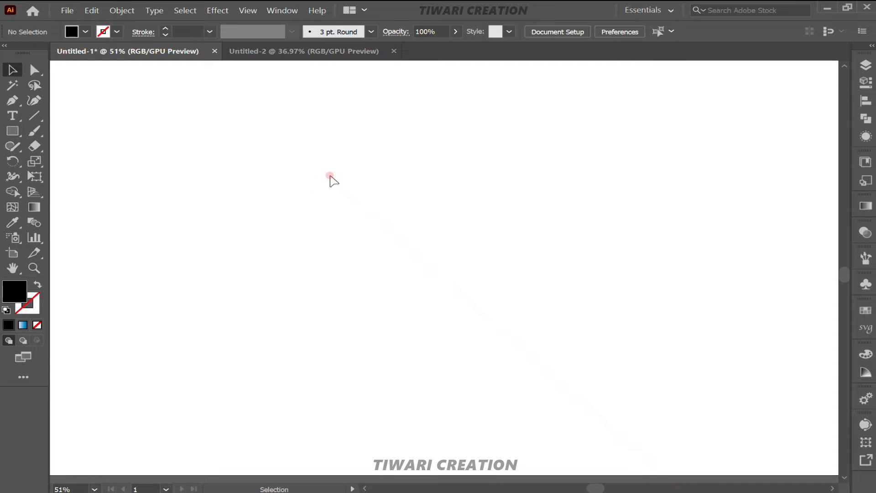
pyautogui.hotkey('ctrl', 'z')
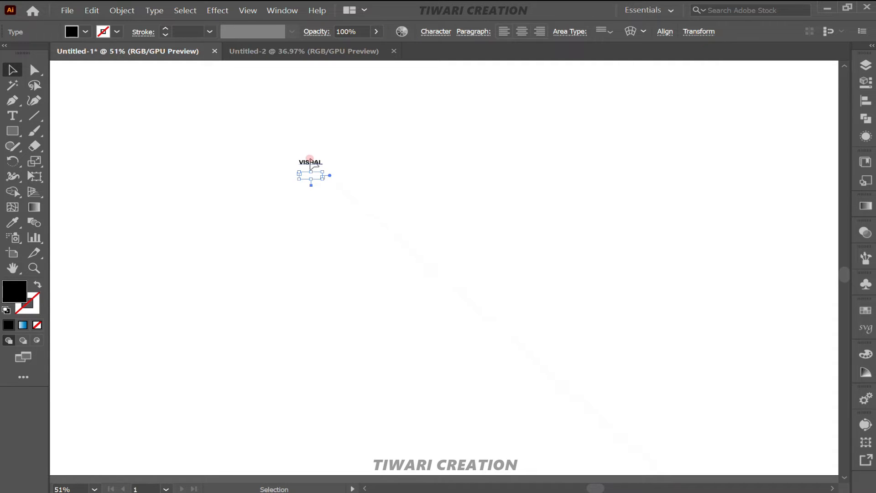
pyautogui.click(310, 161)
pyautogui.click(316, 163)
pyautogui.moveTo(323, 179); pyautogui.dragTo(428, 205)
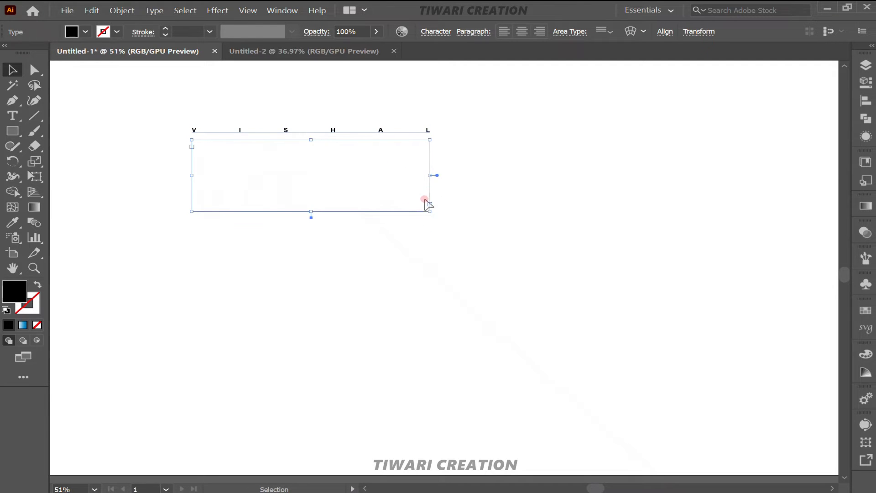
pyautogui.doubleClick(437, 176)
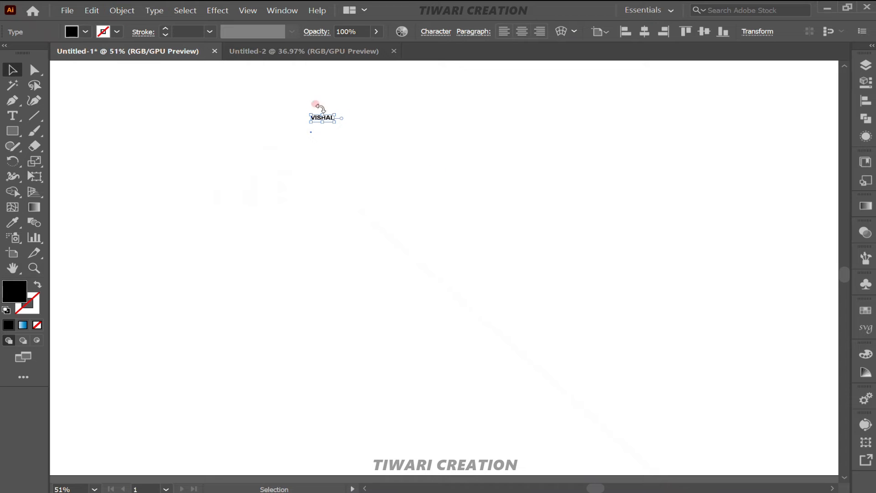
# Step: Enlarge the name text into a big headline and place it near the middle of the canvas
pyautogui.moveTo(335, 121); pyautogui.dragTo(443, 183)
pyautogui.moveTo(393, 124); pyautogui.dragTo(496, 224)
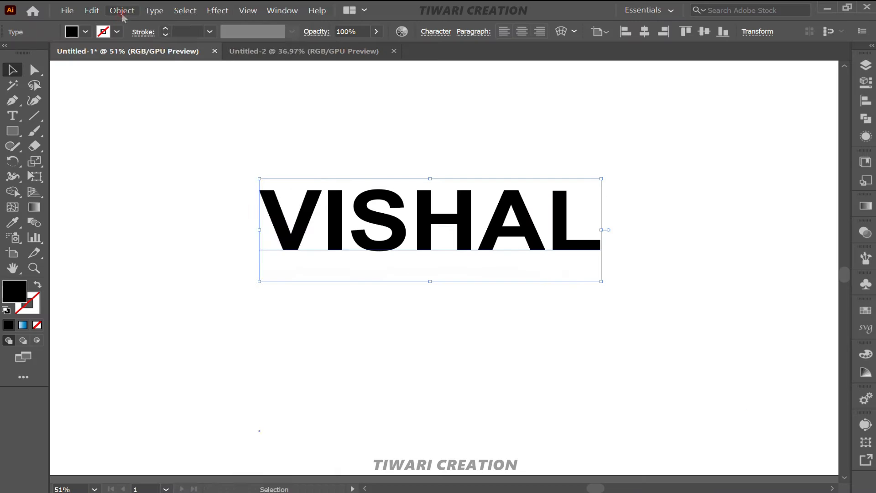
# Step: Copy the headline text and stack duplicates exactly over it with Paste in Place and Paste in Front
pyautogui.click(121, 10)
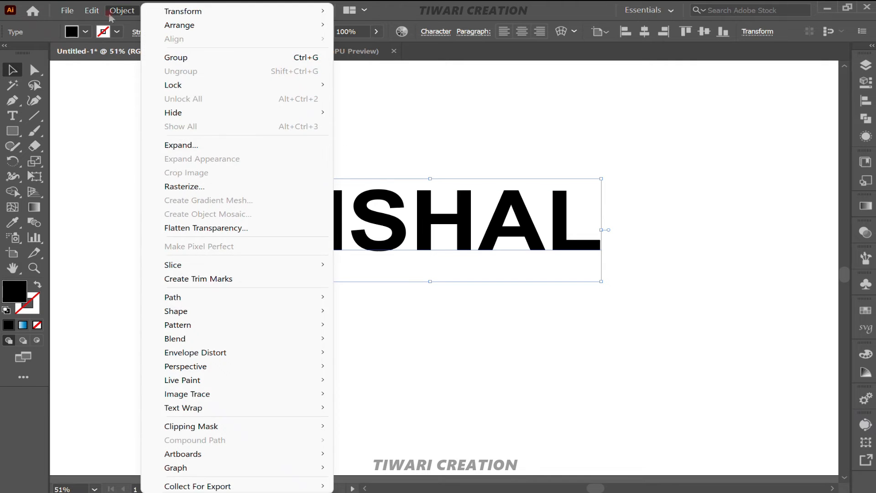
pyautogui.moveTo(91, 12)
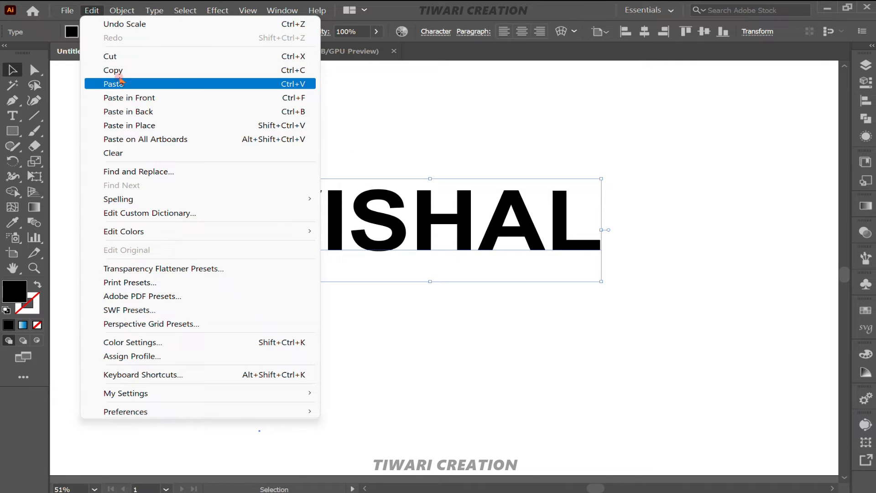
pyautogui.click(118, 72)
pyautogui.click(91, 10)
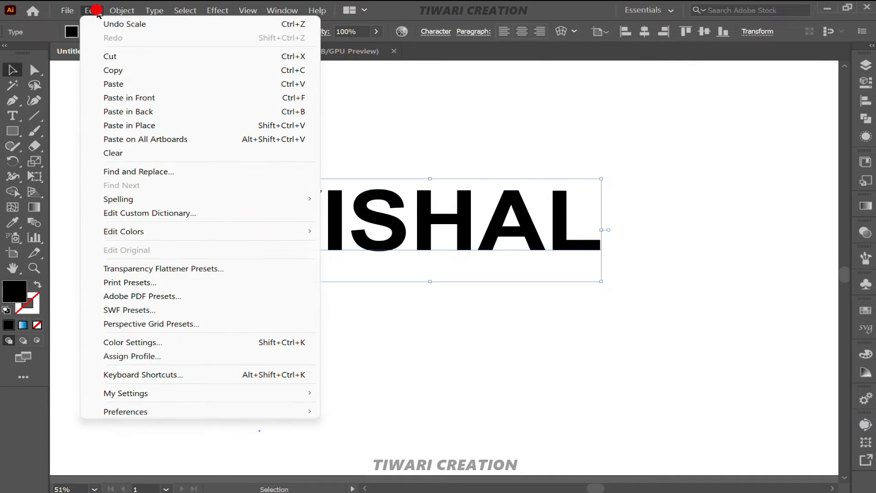
pyautogui.click(148, 129)
pyautogui.click(93, 10)
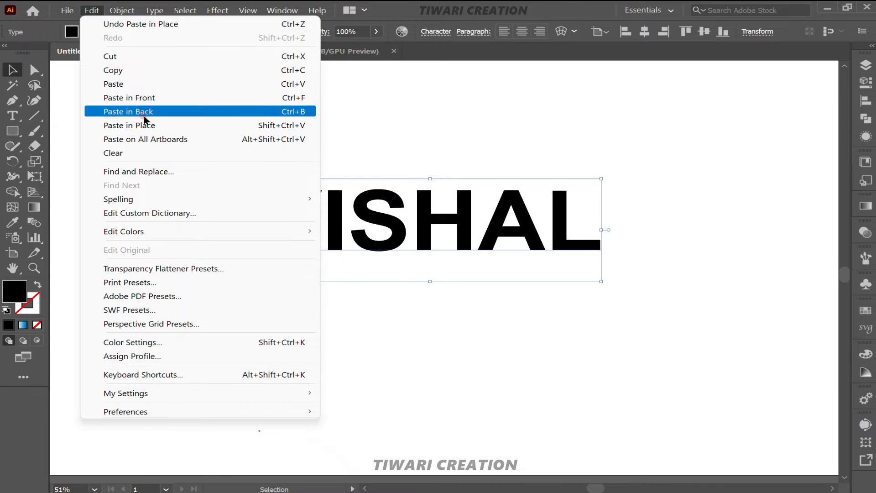
pyautogui.click(146, 125)
pyautogui.click(93, 10)
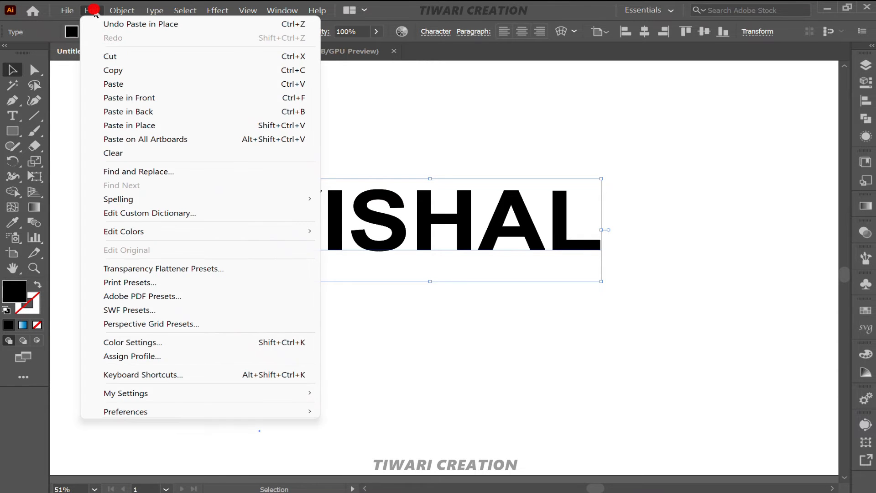
pyautogui.click(150, 98)
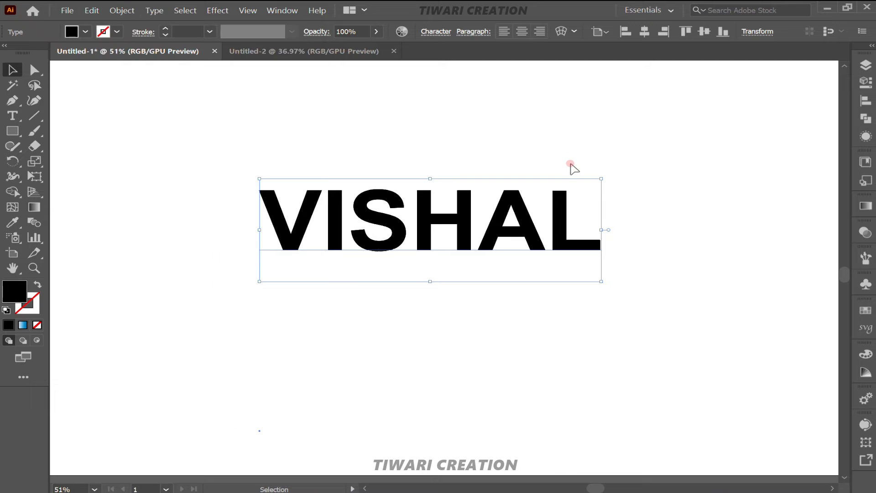
# Step: Offset the topmost text copy two large nudges down and two to the right, and fill it with white
pyautogui.hotkey('shift', 'Down')
pyautogui.hotkey('shift', 'Down')
pyautogui.hotkey('shift', 'Right')
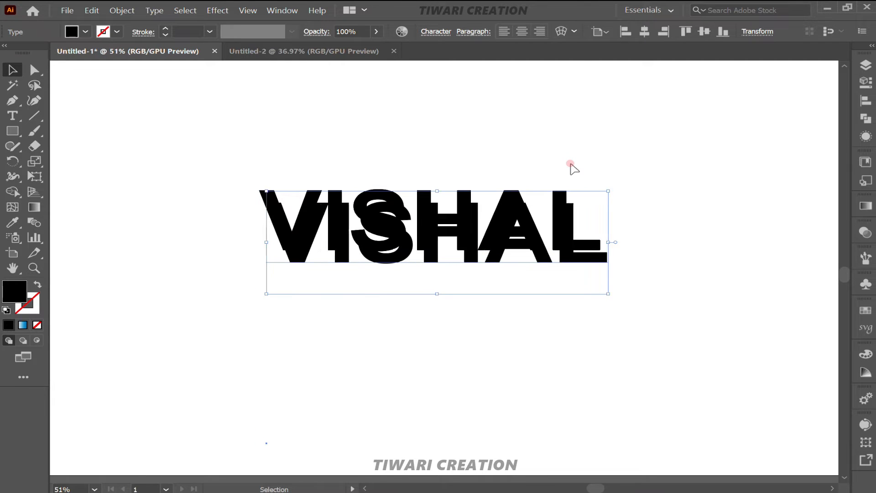
pyautogui.hotkey('shift', 'Right')
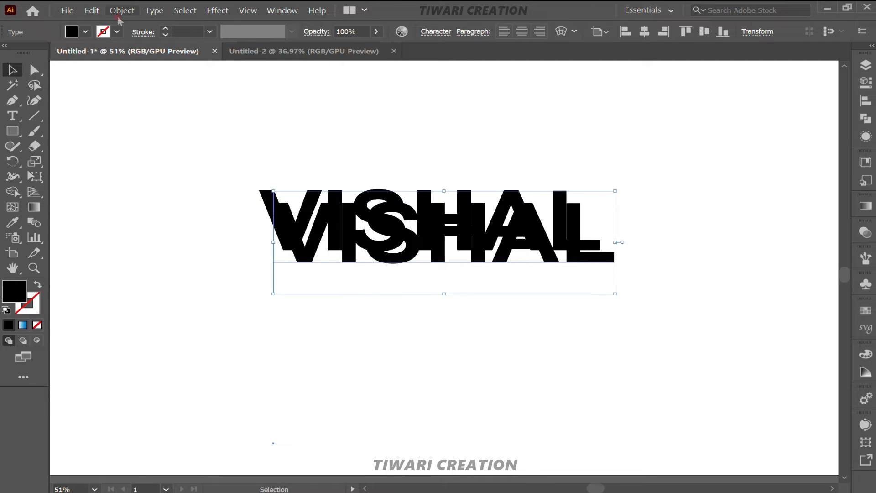
pyautogui.click(86, 31)
pyautogui.click(26, 54)
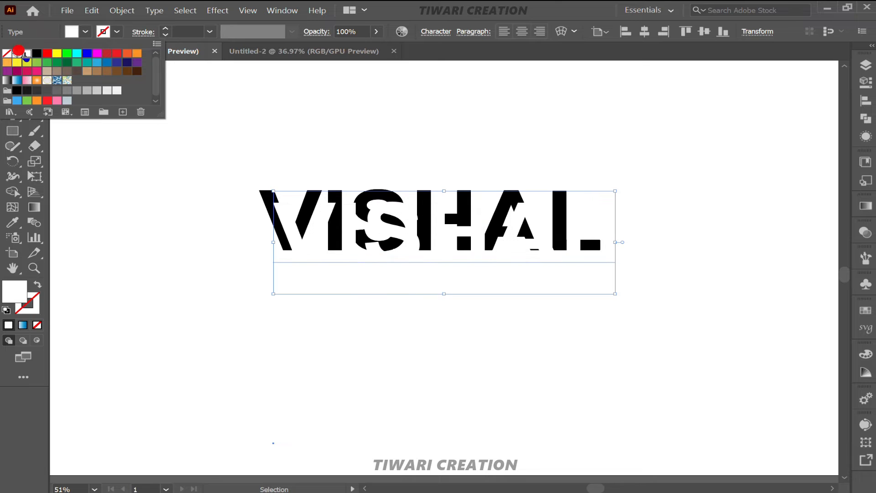
pyautogui.click(211, 164)
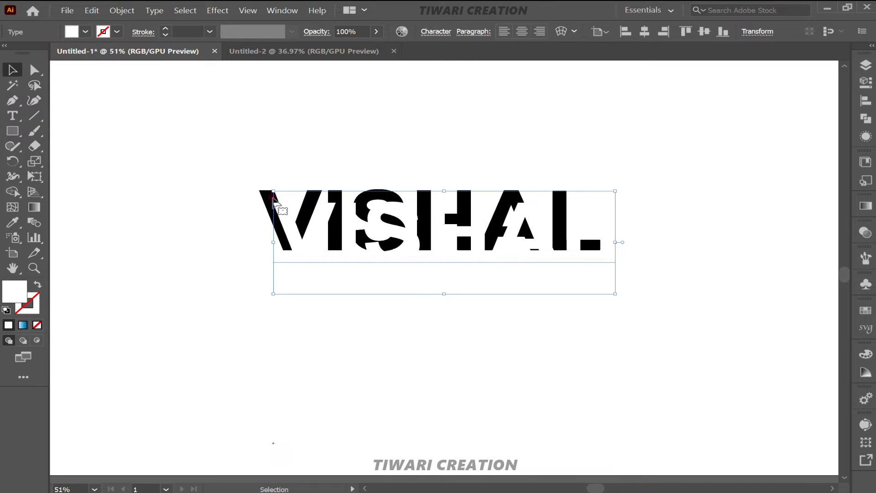
# Step: Make a blend from all the black and white text copies
pyautogui.moveTo(231, 164); pyautogui.dragTo(470, 308)
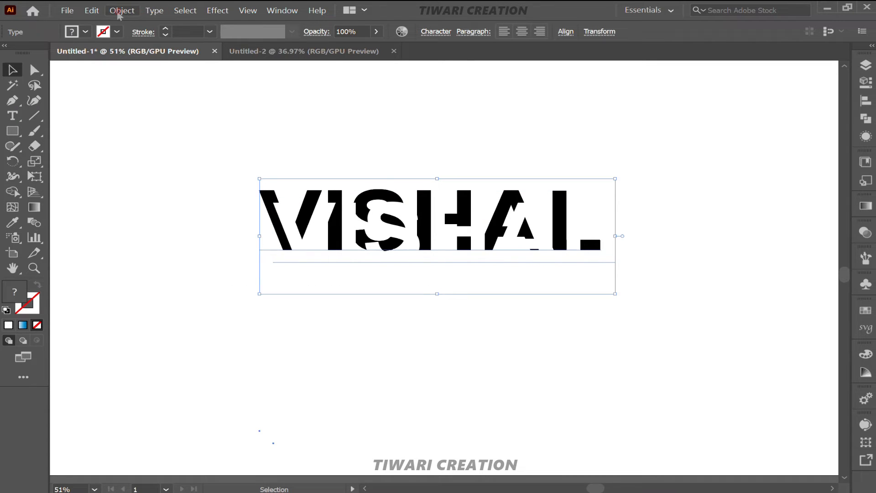
pyautogui.click(122, 10)
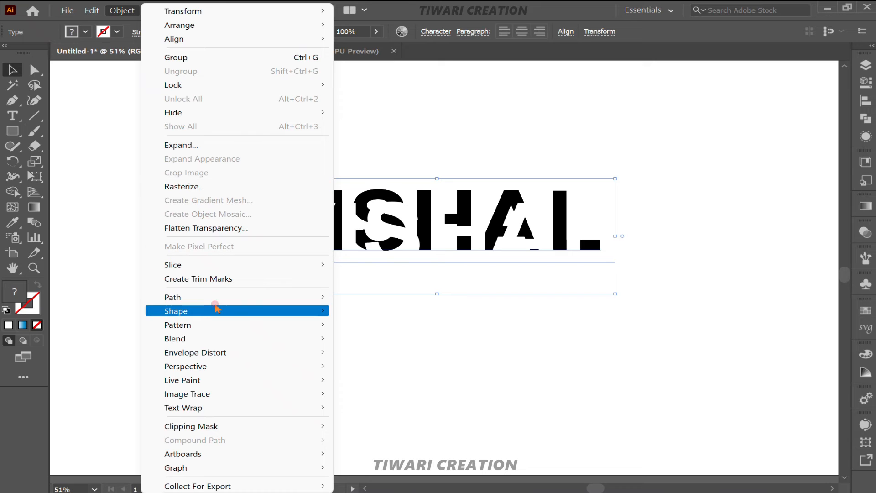
pyautogui.moveTo(206, 338)
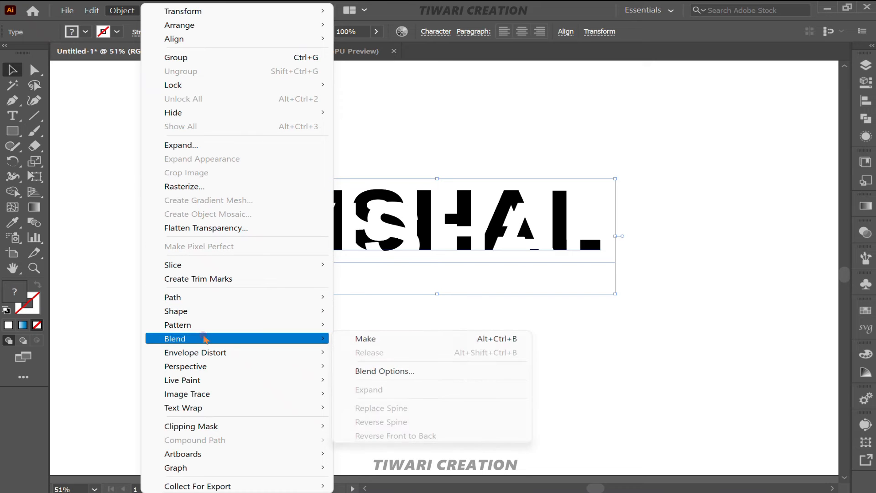
pyautogui.click(424, 339)
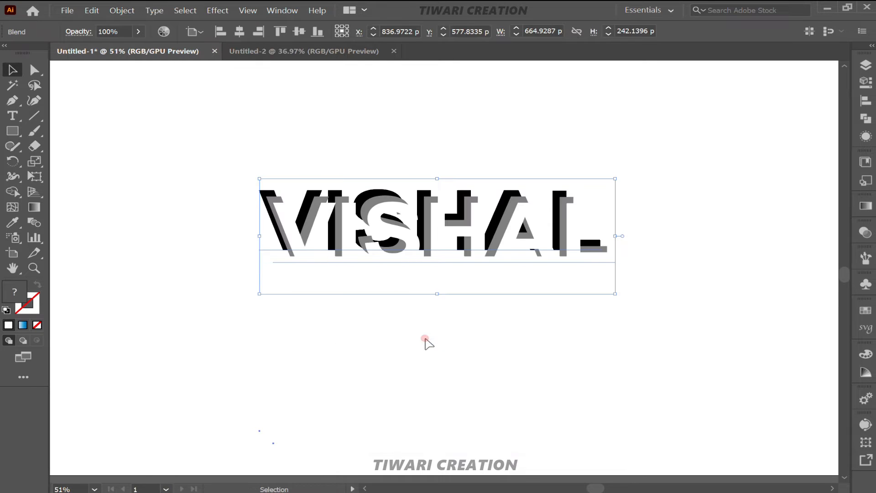
# Step: Set the blend spacing to Specified Steps with enough steps for a smooth black-to-white shadow
pyautogui.doubleClick(34, 223)
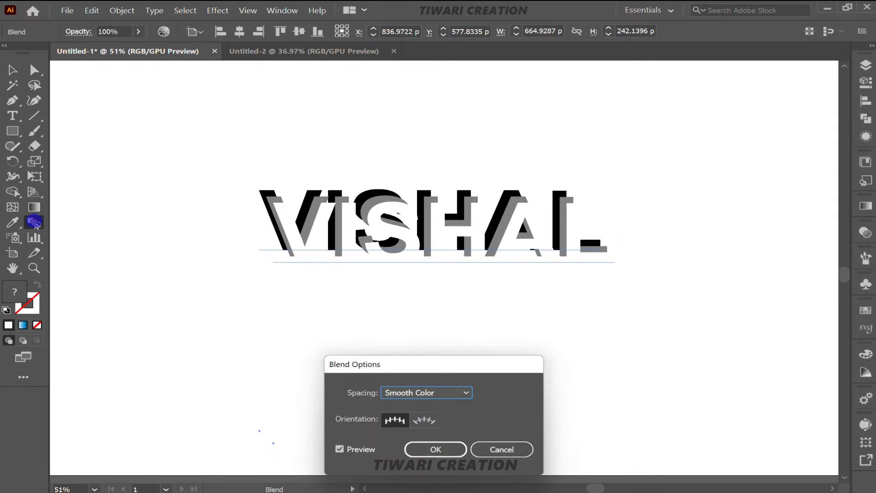
pyautogui.click(439, 393)
pyautogui.click(452, 422)
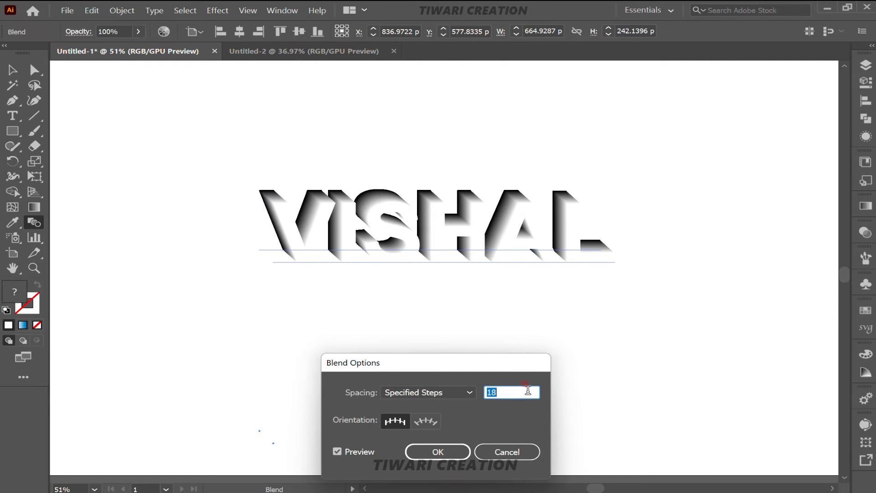
pyautogui.scroll(16, 528, 391)
pyautogui.click(445, 455)
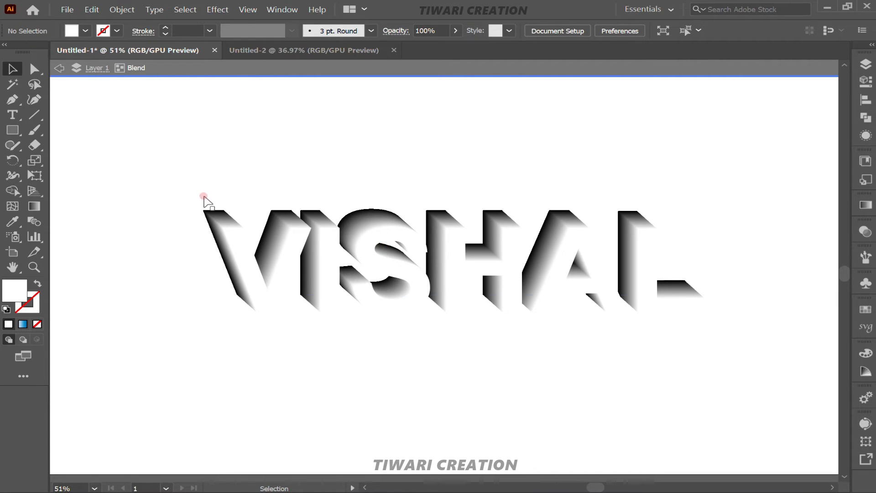
pyautogui.click(211, 214)
pyautogui.doubleClick(212, 215)
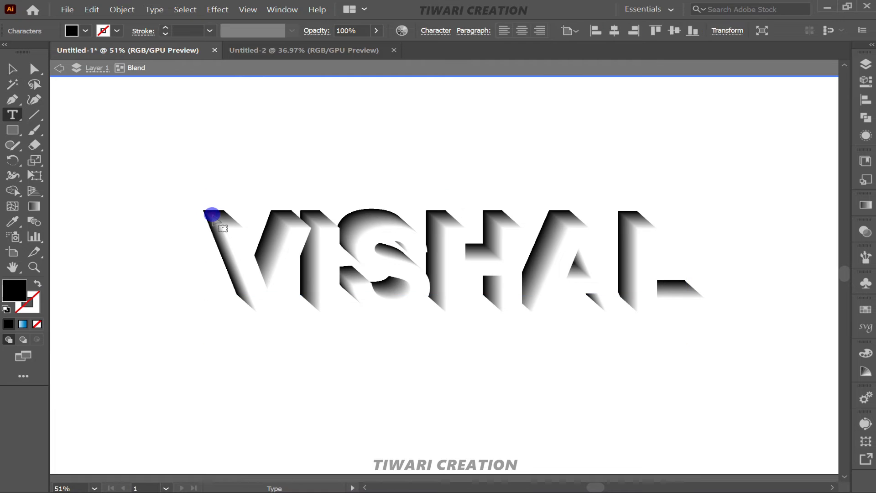
pyautogui.click(395, 132)
pyautogui.press('v')
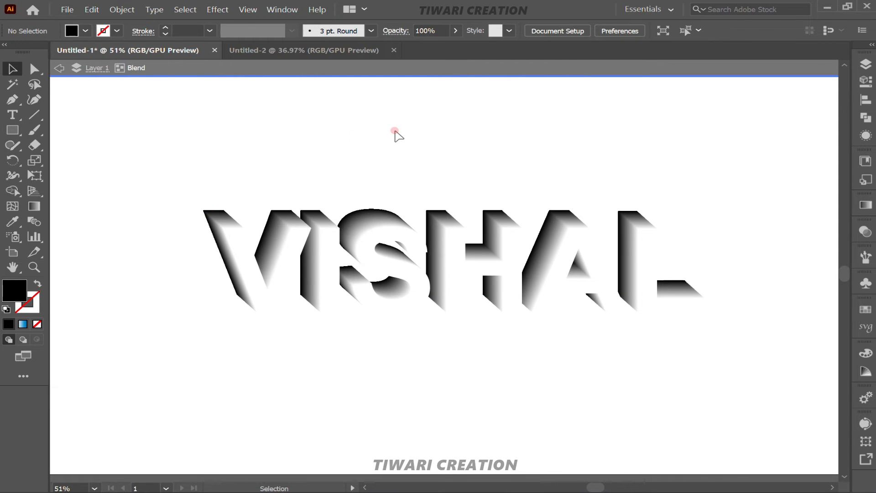
# Step: Change the fill of the black text inside the blend to grey R=102 G=102 B=102
pyautogui.click(210, 214)
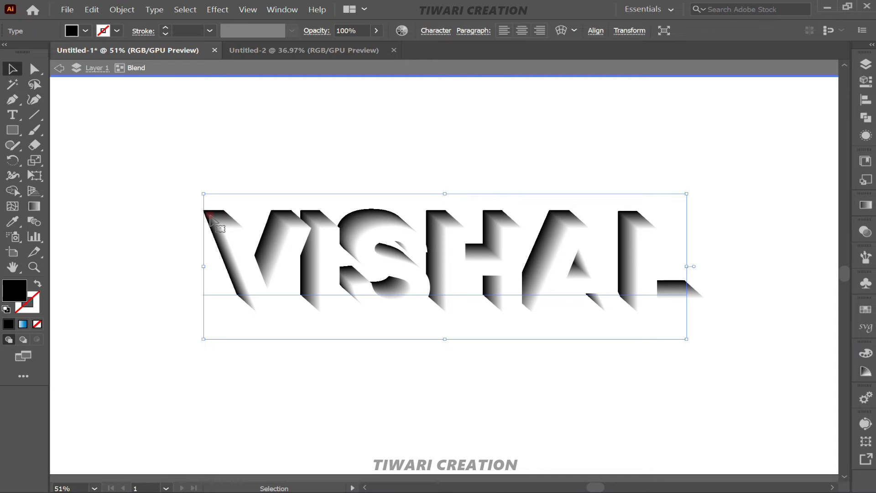
pyautogui.click(87, 31)
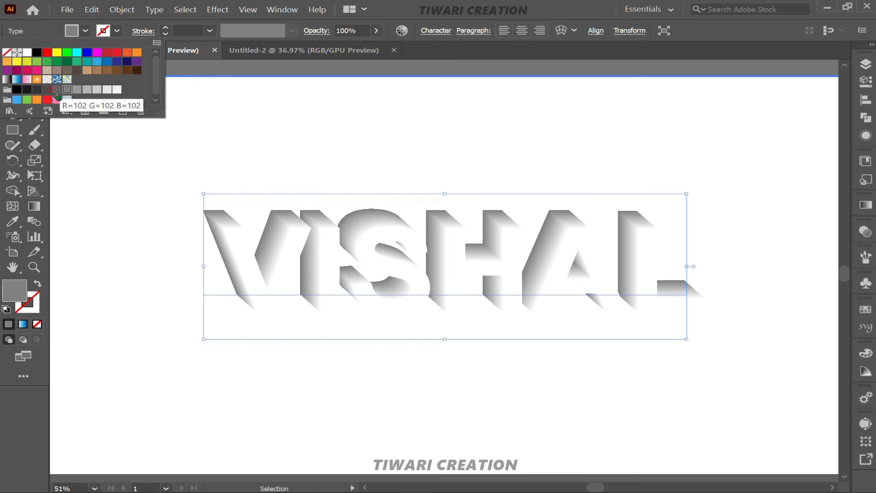
pyautogui.click(56, 91)
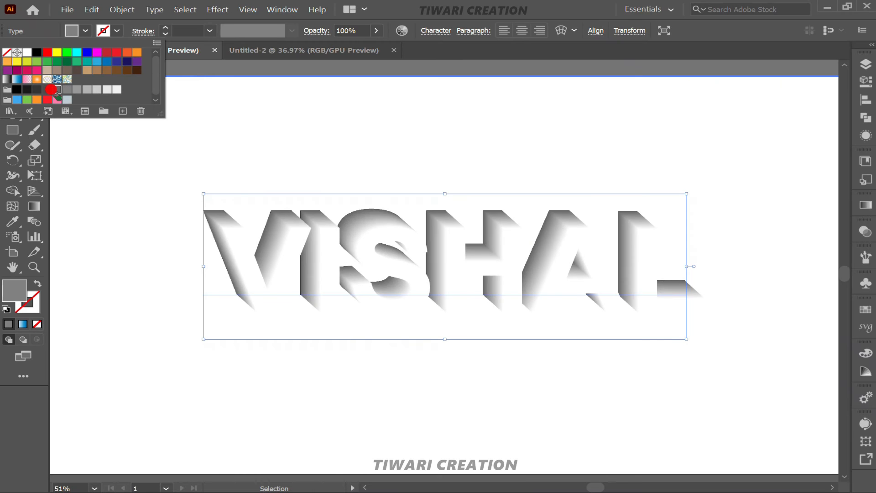
pyautogui.click(221, 99)
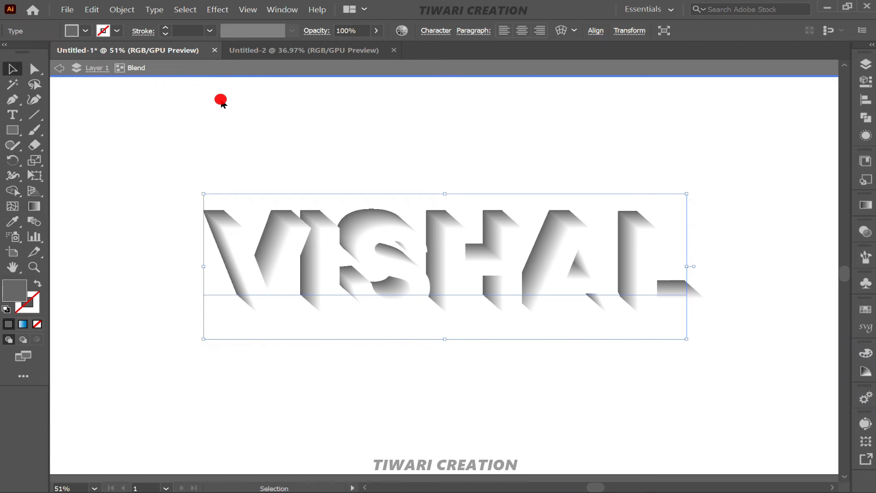
pyautogui.click(219, 137)
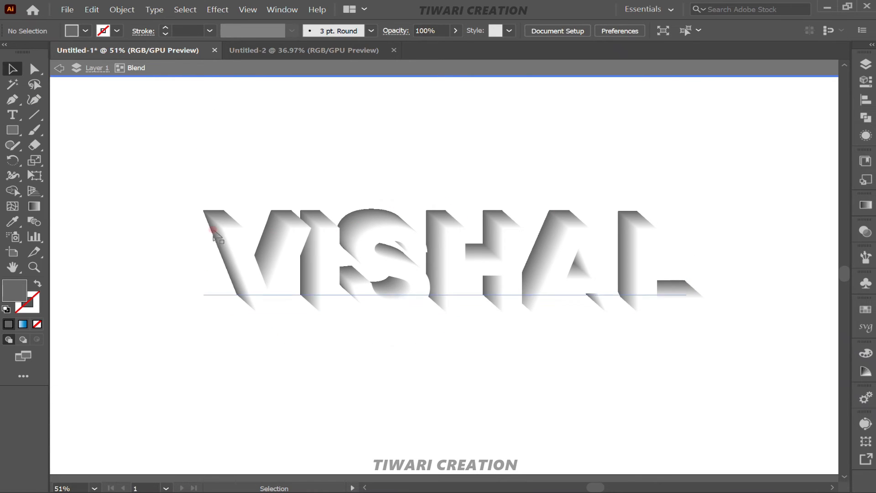
pyautogui.moveTo(182, 190); pyautogui.dragTo(512, 443)
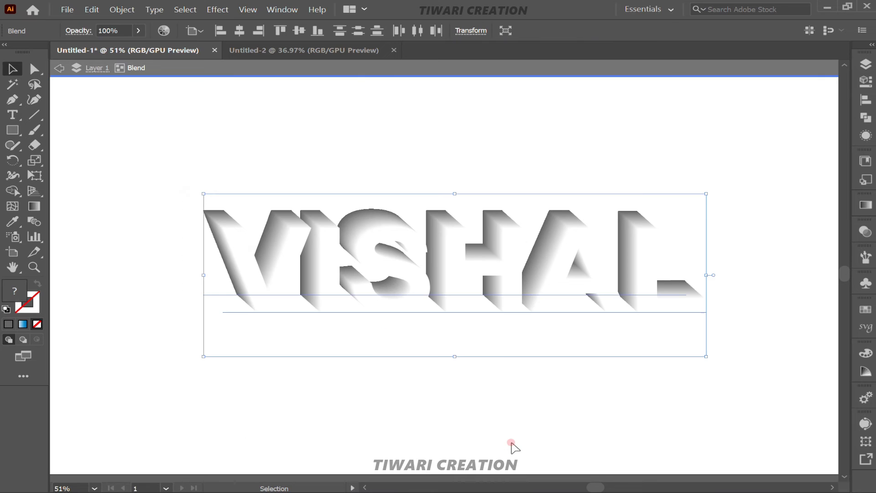
pyautogui.click(559, 425)
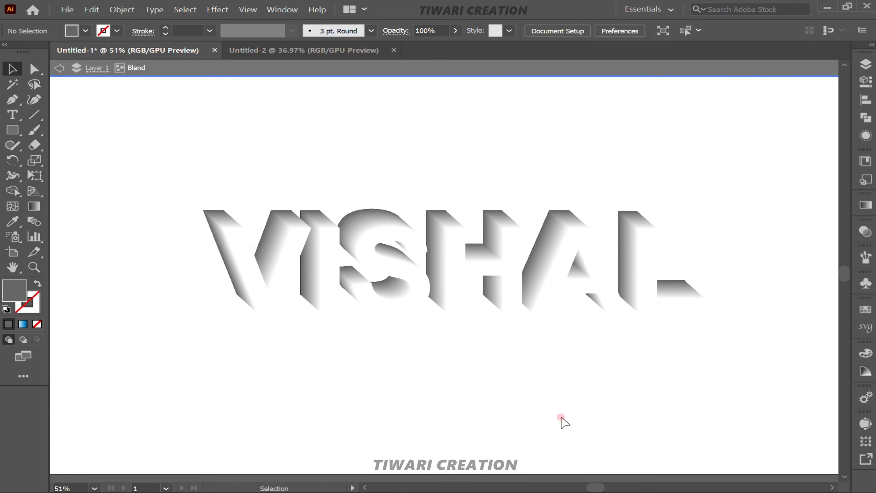
# Step: Nudge the white text copy inside the blend upward until it sits above and to the right of the grey copy
pyautogui.click(550, 305)
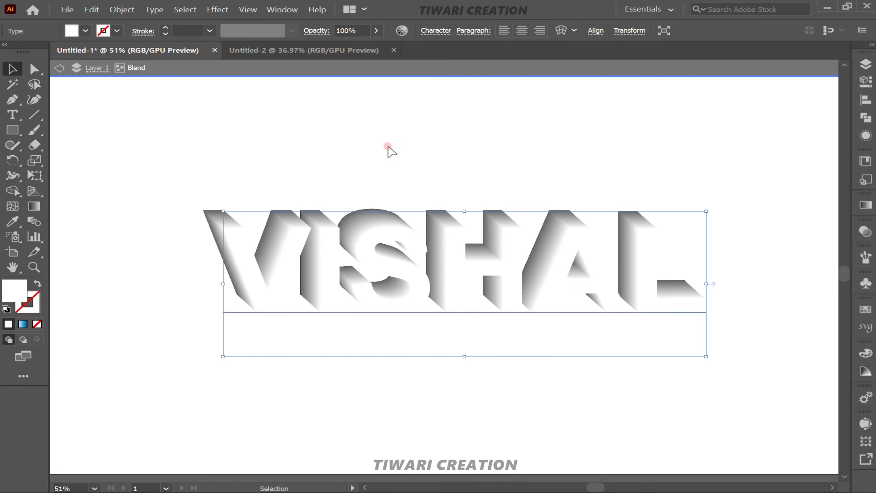
pyautogui.hotkey('shift', 'Down')
pyautogui.hotkey('shift', 'Down')
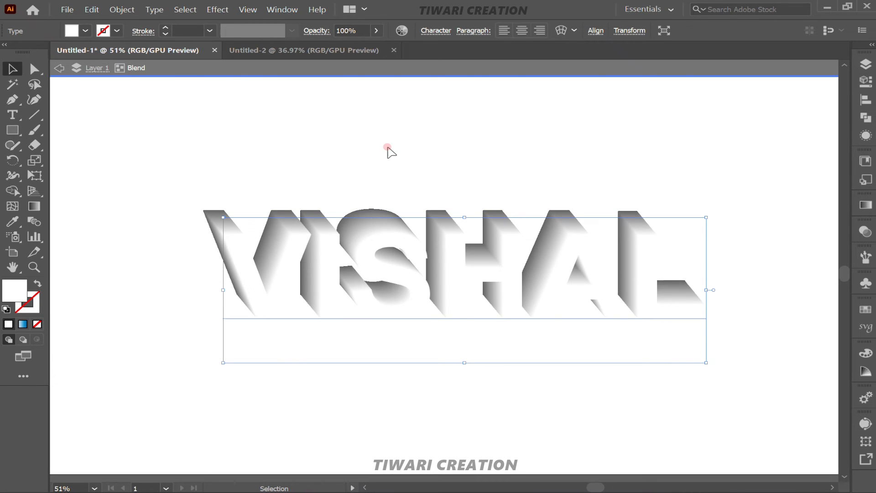
pyautogui.hotkey('shift', 'Left')
pyautogui.hotkey('shift', 'Left')
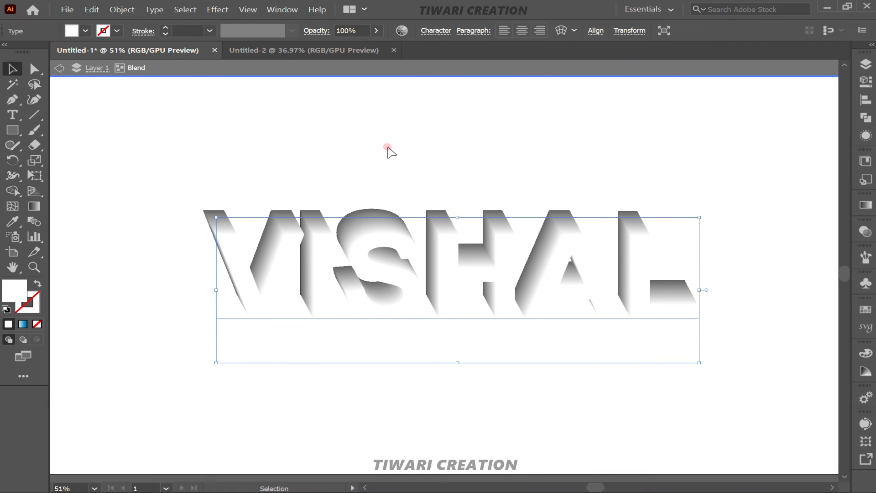
pyautogui.hotkey('shift', 'Up')
pyautogui.hotkey('shift', 'Up')
pyautogui.hotkey('shift', 'Up')
pyautogui.hotkey('shift', 'Up')
pyautogui.hotkey('shift', 'Up')
pyautogui.hotkey('shift', 'Up')
pyautogui.hotkey('shift', 'Up')
pyautogui.hotkey('shift', 'Up')
pyautogui.hotkey('shift', 'Up')
pyautogui.hotkey('shift', 'Up')
pyautogui.hotkey('shift', 'Up')
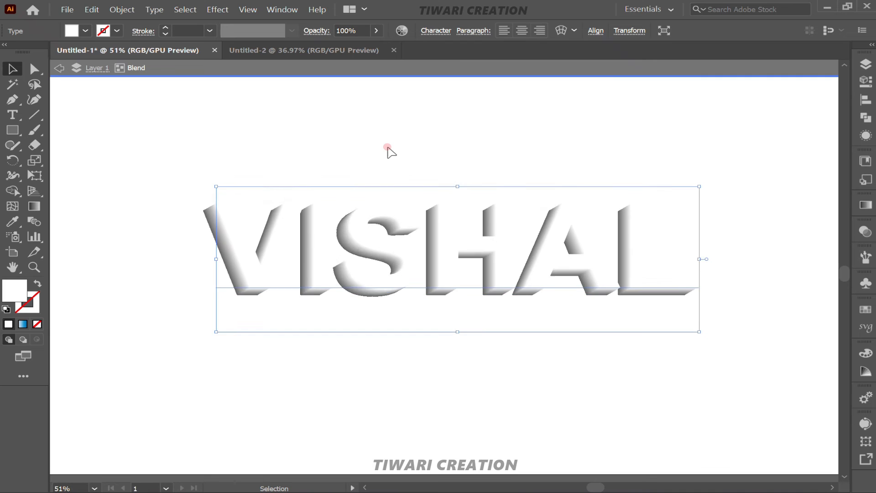
pyautogui.hotkey('shift', 'Up')
pyautogui.hotkey('shift', 'Up')
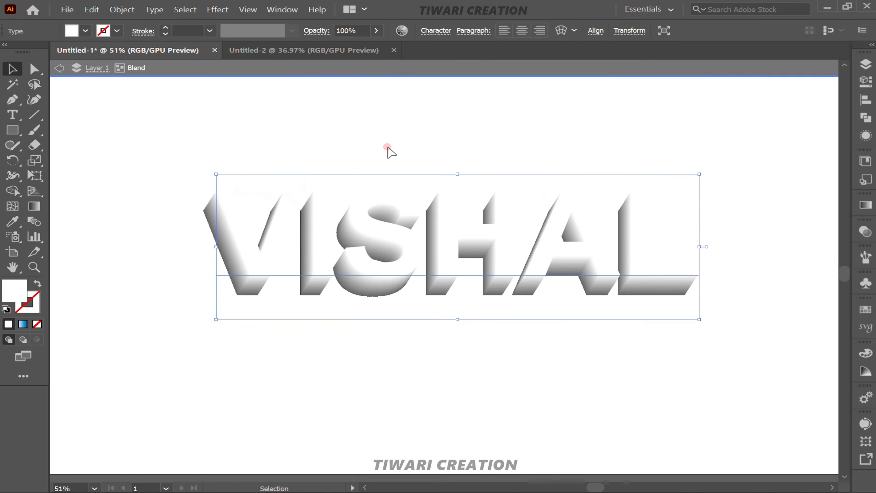
pyautogui.hotkey('shift', 'Right')
pyautogui.hotkey('shift', 'Right')
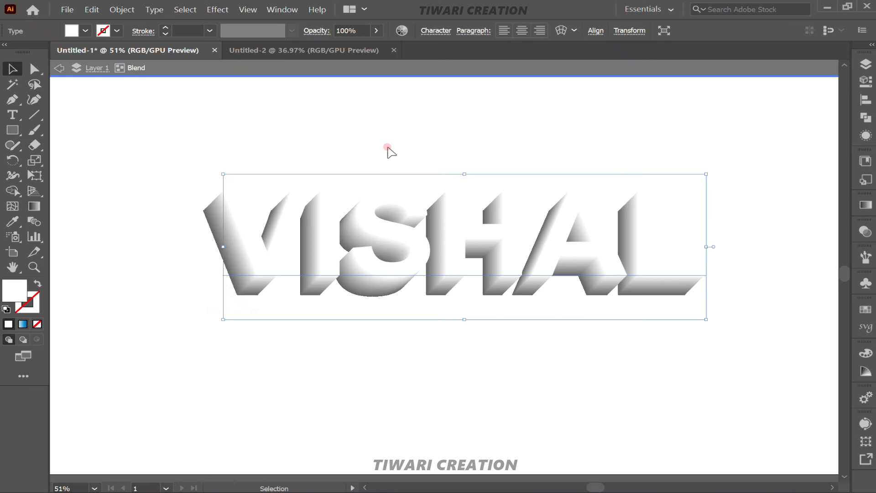
# Step: Fill the white front text of the blend with light grey R=242 G=242 B=242 and deselect it
pyautogui.click(85, 31)
pyautogui.click(117, 90)
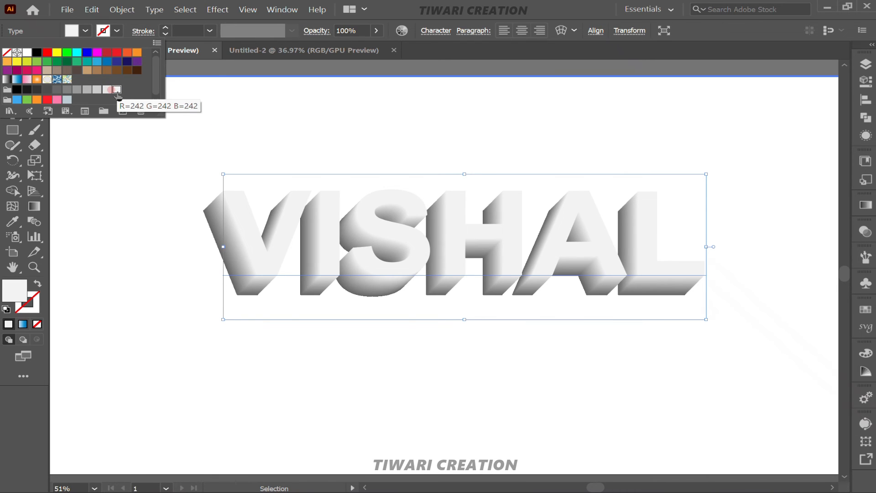
pyautogui.click(341, 83)
pyautogui.click(317, 117)
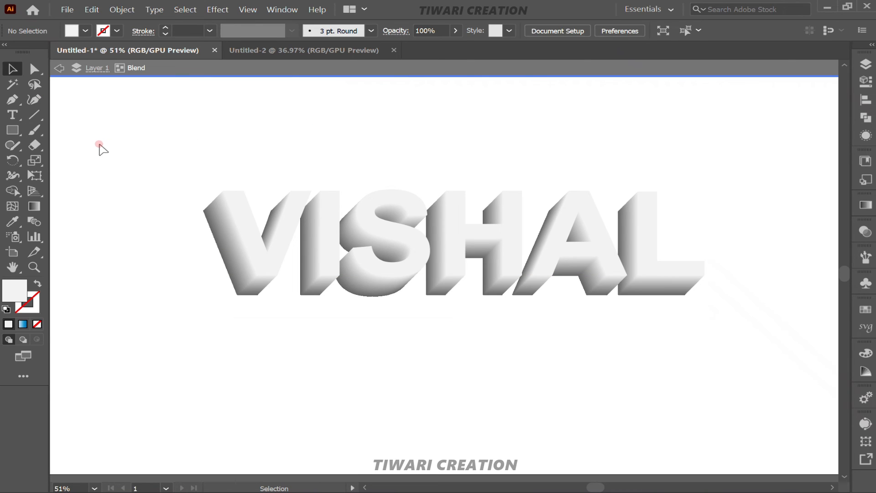
pyautogui.doubleClick(539, 293)
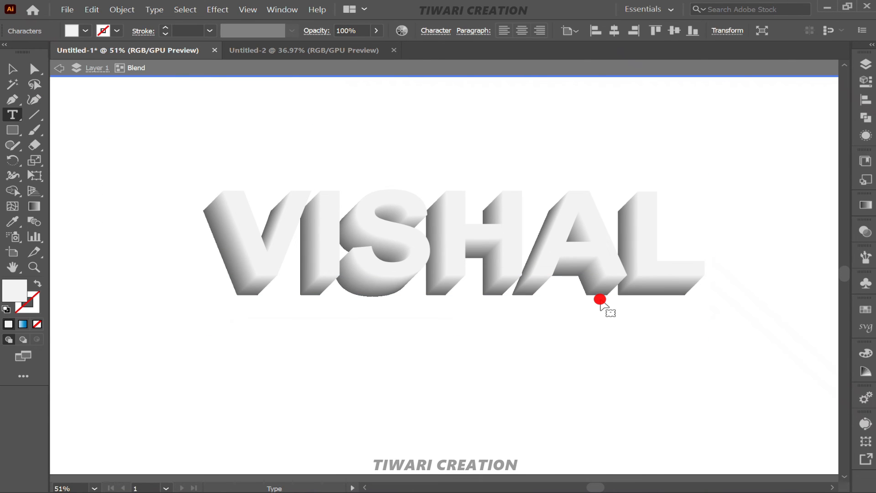
pyautogui.press('Escape')
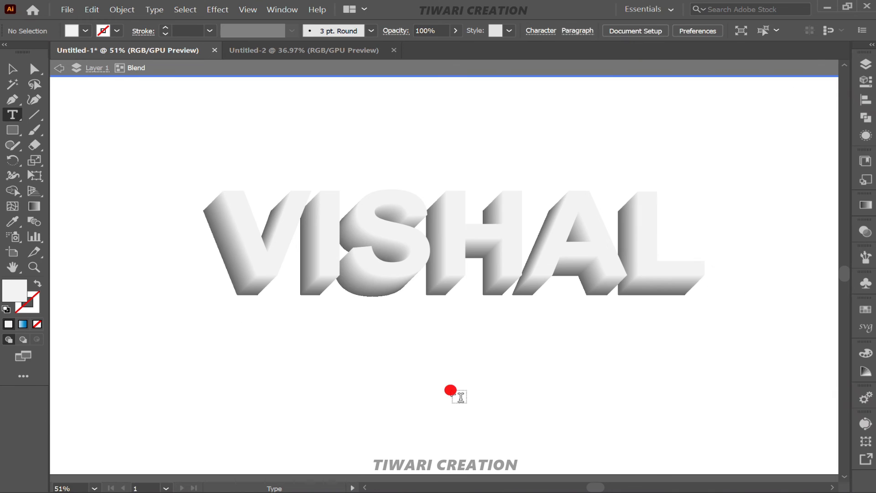
pyautogui.press('v')
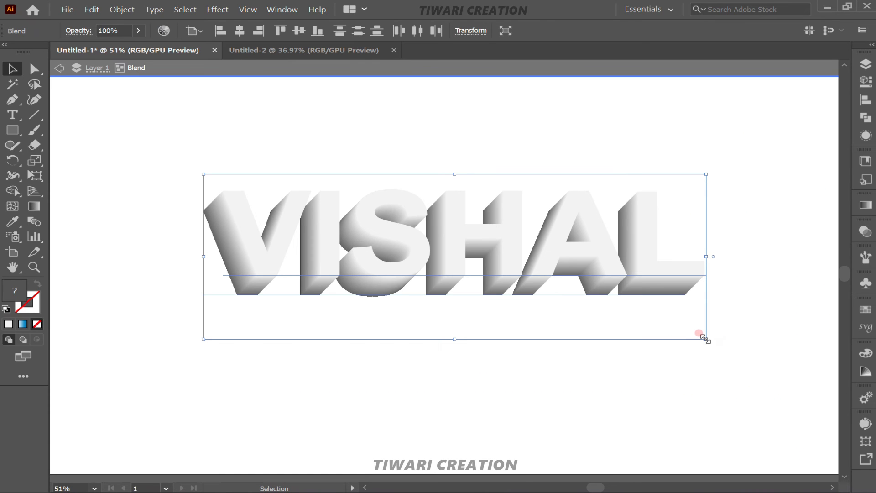
# Step: Enlarge the whole text blend proportionally about its centre, move it slightly down, and deselect it
pyautogui.moveTo(703, 338); pyautogui.dragTo(774, 362)
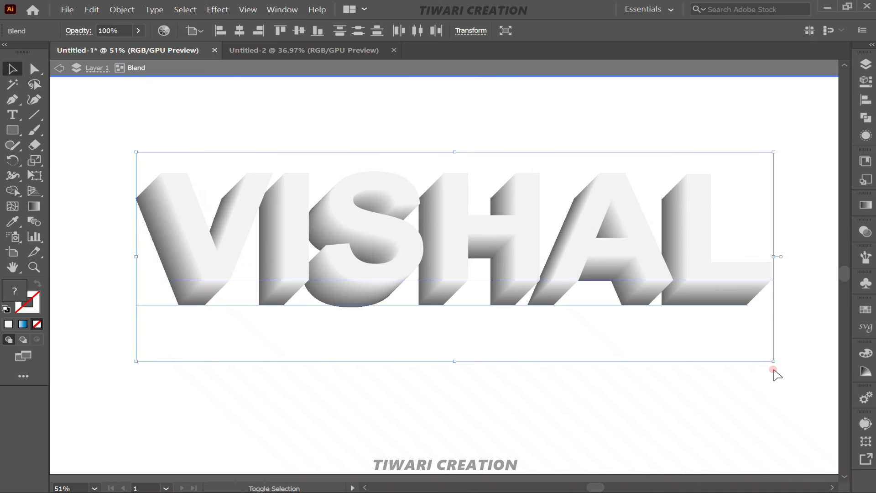
pyautogui.moveTo(619, 253); pyautogui.dragTo(612, 278)
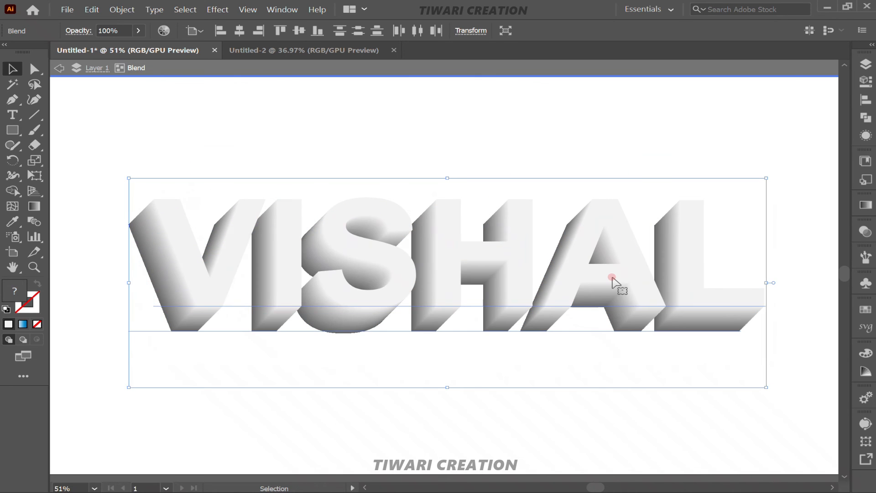
pyautogui.click(471, 406)
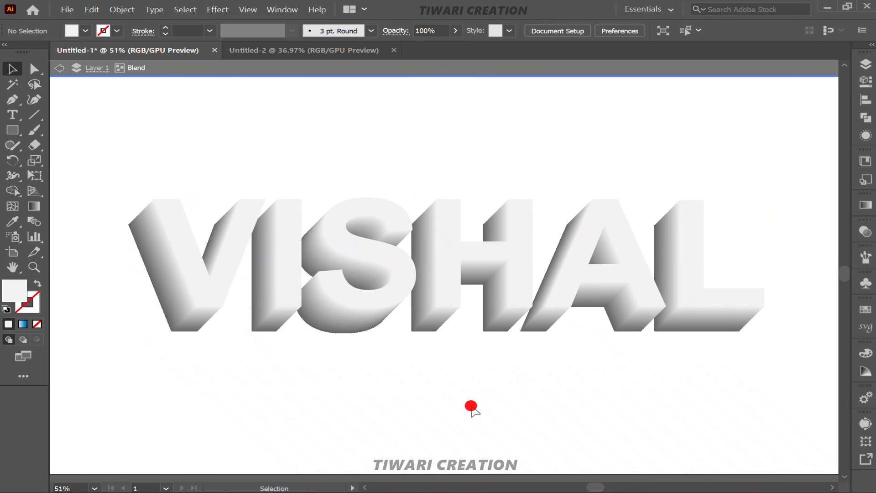